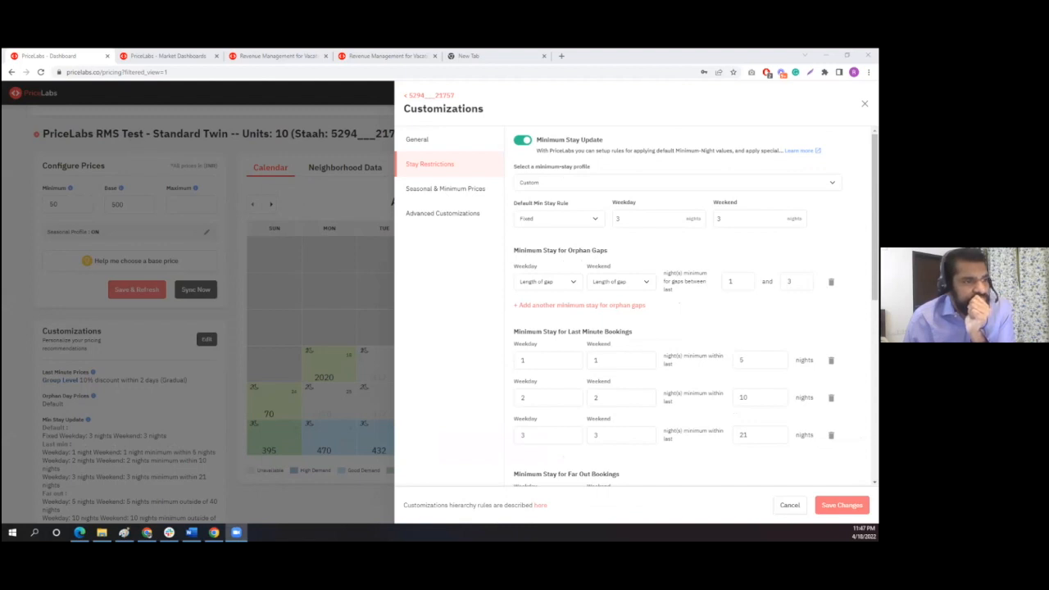
# Step: Delete the 2-night and 3-night last-minute minimum stay rules and the extra far-out booking rule set to 5 nights
pyautogui.click(830, 397)
pyautogui.click(831, 397)
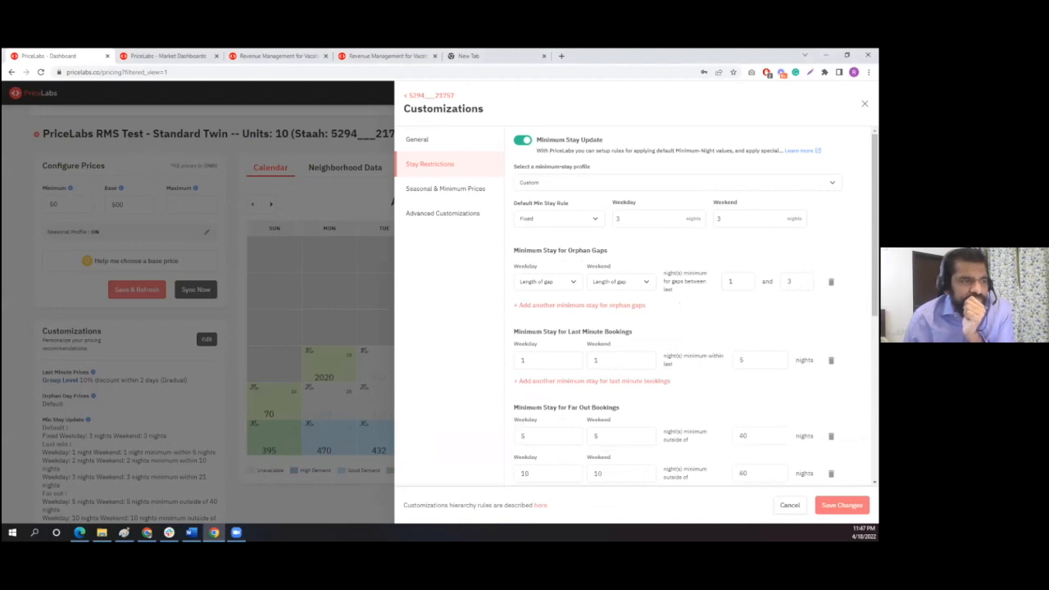
pyautogui.scroll(-1, 831, 397)
pyautogui.click(831, 391)
# Step: Set the remaining far-out booking rule to a 5-night minimum for both weekday and weekend
pyautogui.moveTo(529, 391); pyautogui.dragTo(517, 392)
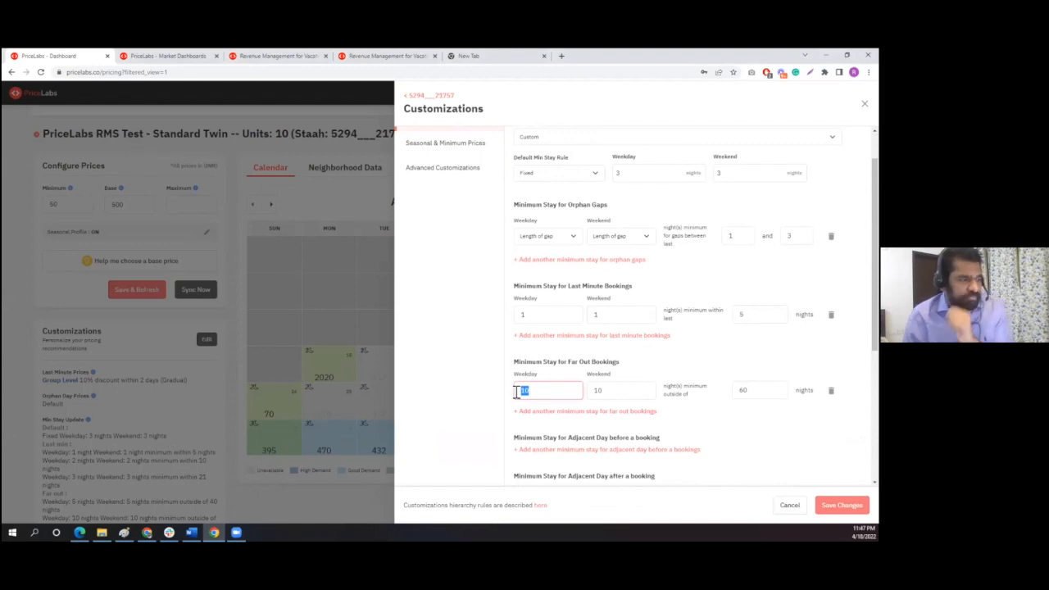
pyautogui.write('5')
pyautogui.moveTo(604, 390); pyautogui.dragTo(576, 390)
pyautogui.write('5')
pyautogui.click(741, 425)
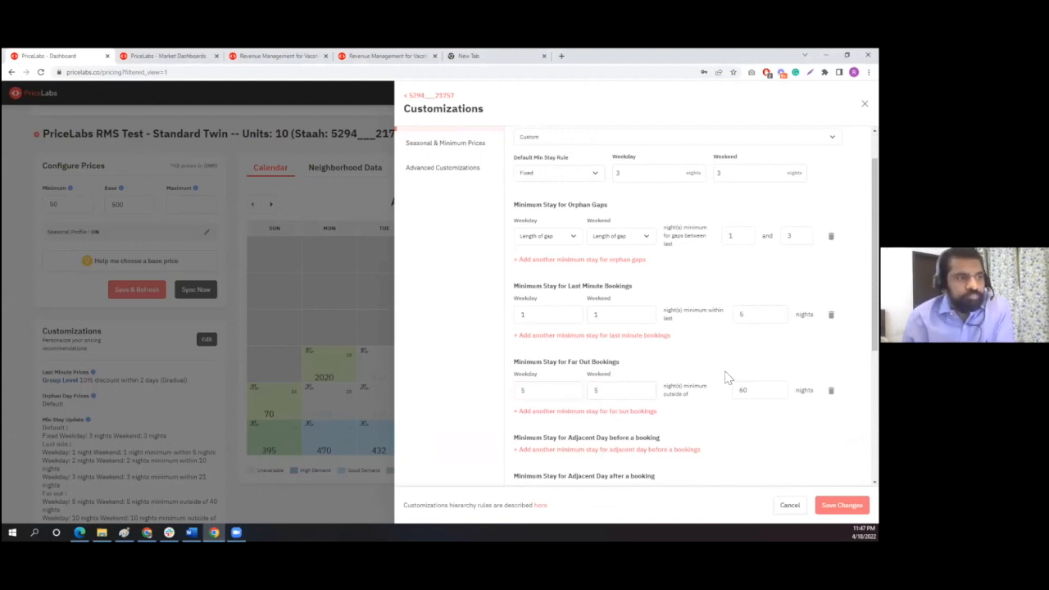
# Step: Set the default weekday minimum stay to 2 nights
pyautogui.scroll(1, 726, 377)
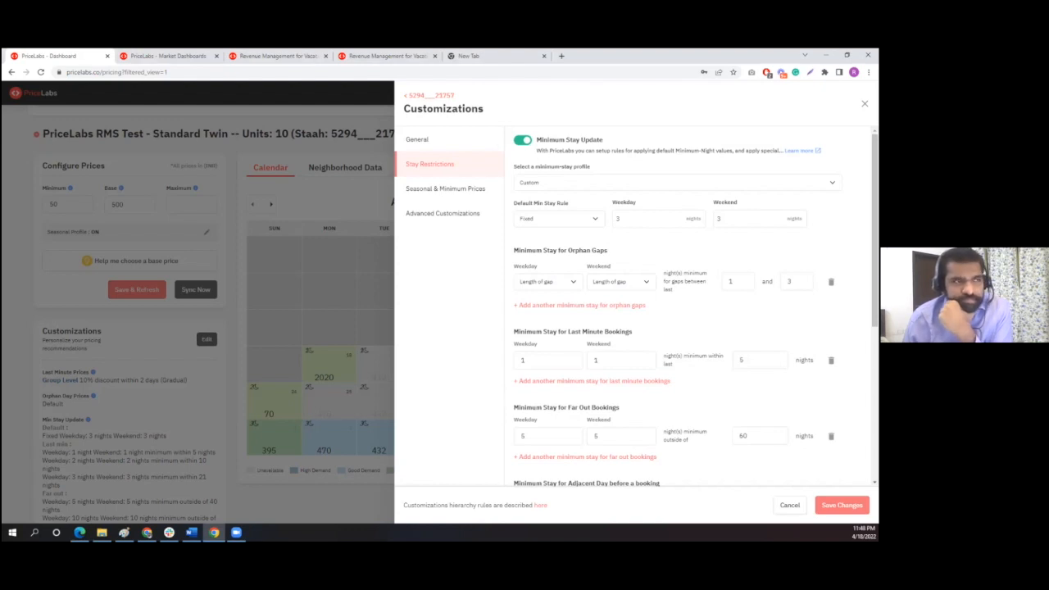
pyautogui.doubleClick(616, 217)
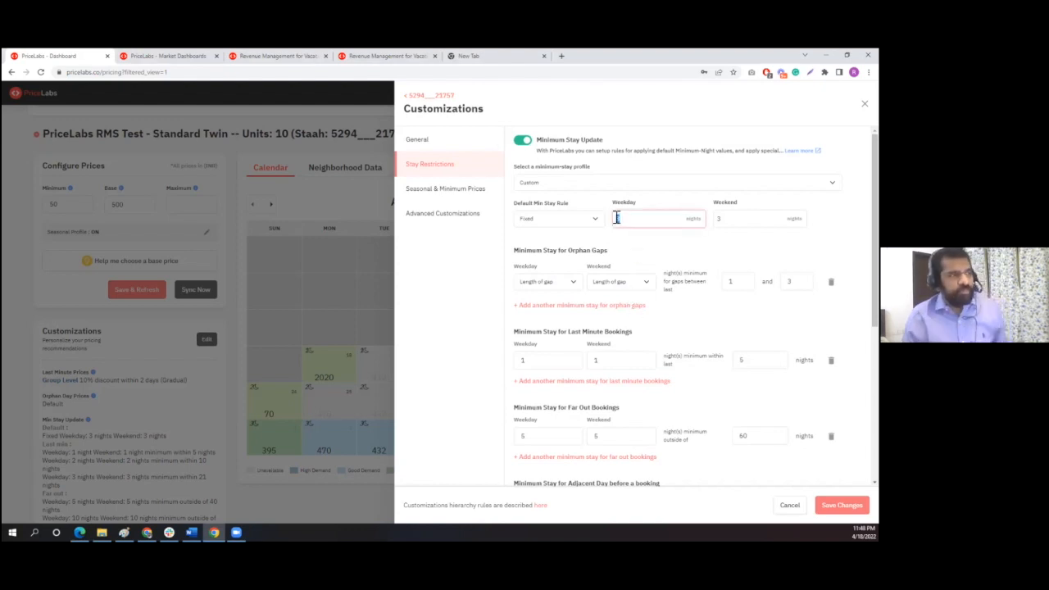
pyautogui.write('2')
pyautogui.click(672, 262)
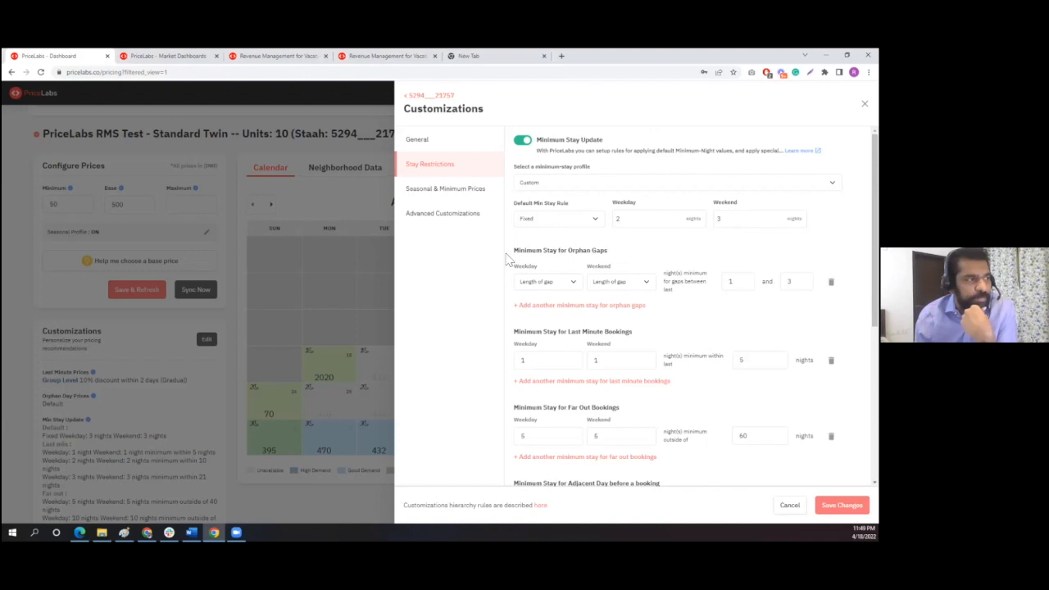
# Step: Review the Default Min Stay Rule options, keeping Fixed, and examine the orphan gap and last-minute booking rules
pyautogui.moveTo(512, 203); pyautogui.dragTo(578, 203)
pyautogui.click(578, 202)
pyautogui.click(587, 219)
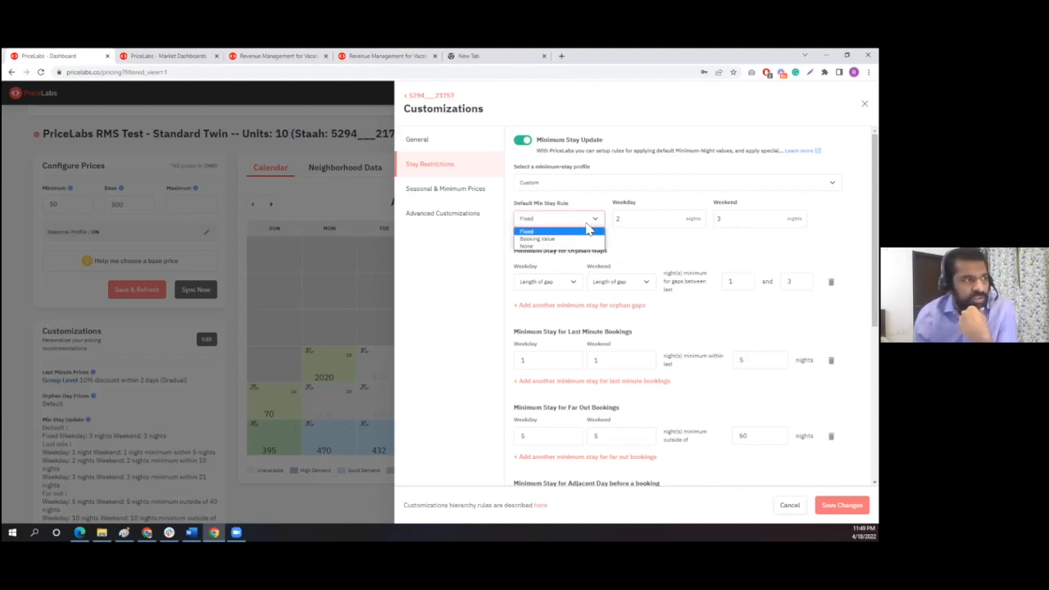
pyautogui.click(545, 234)
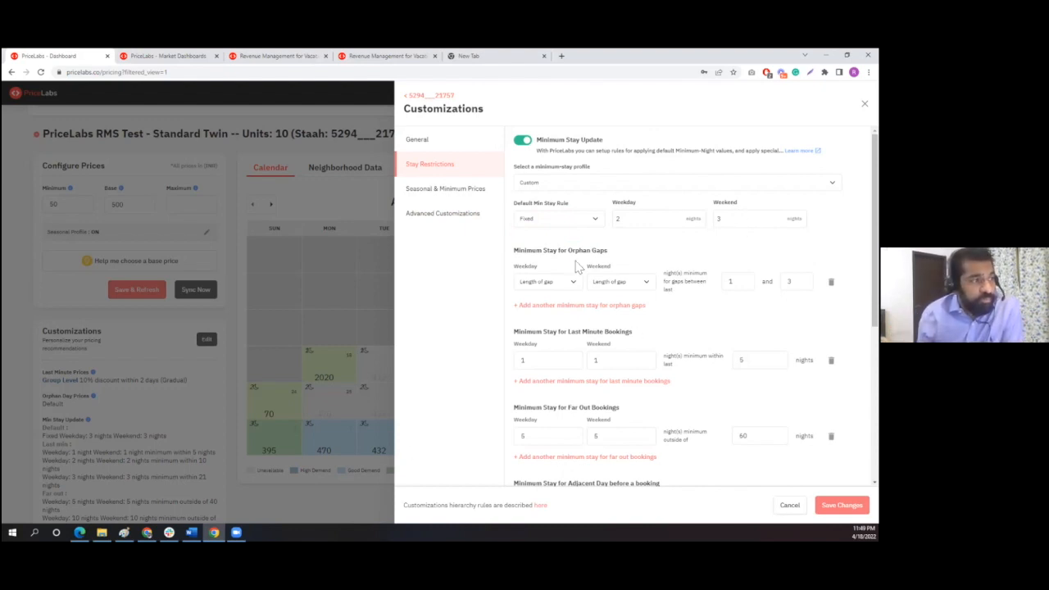
pyautogui.moveTo(514, 255); pyautogui.dragTo(615, 256)
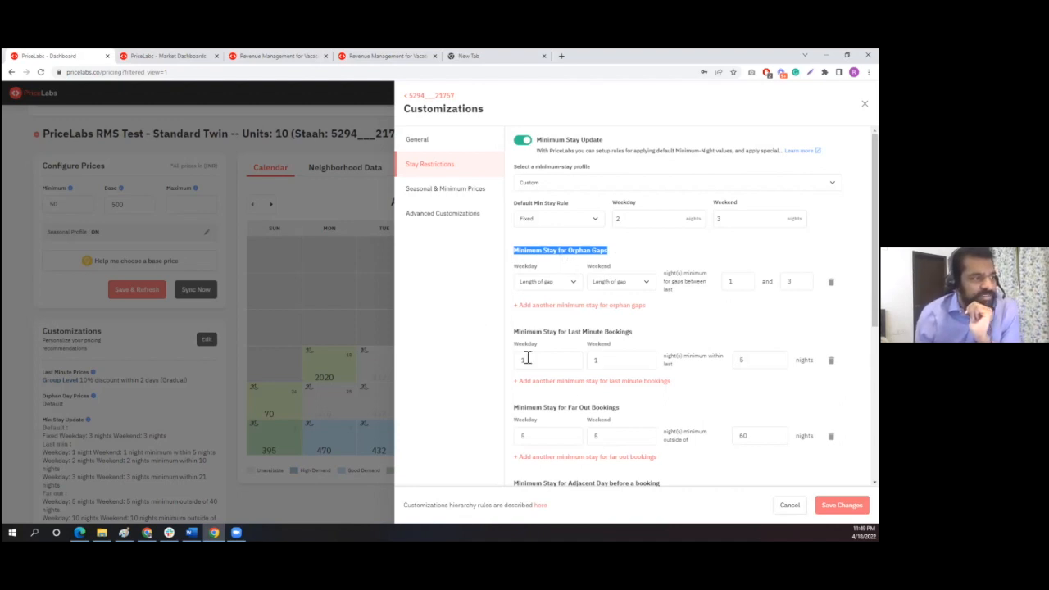
pyautogui.moveTo(514, 336); pyautogui.dragTo(620, 333)
pyautogui.click(636, 336)
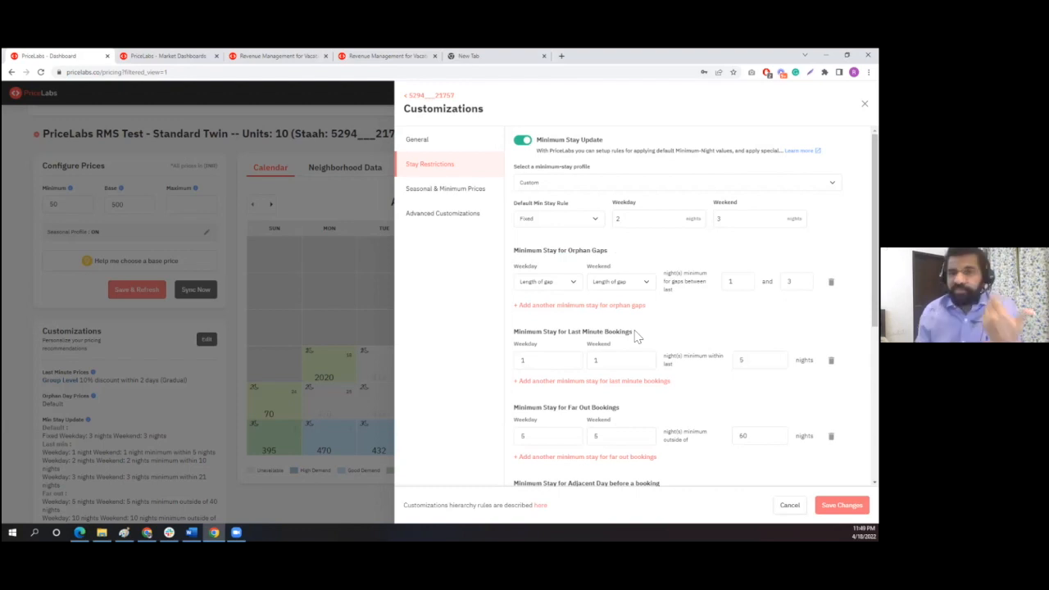
pyautogui.click(745, 361)
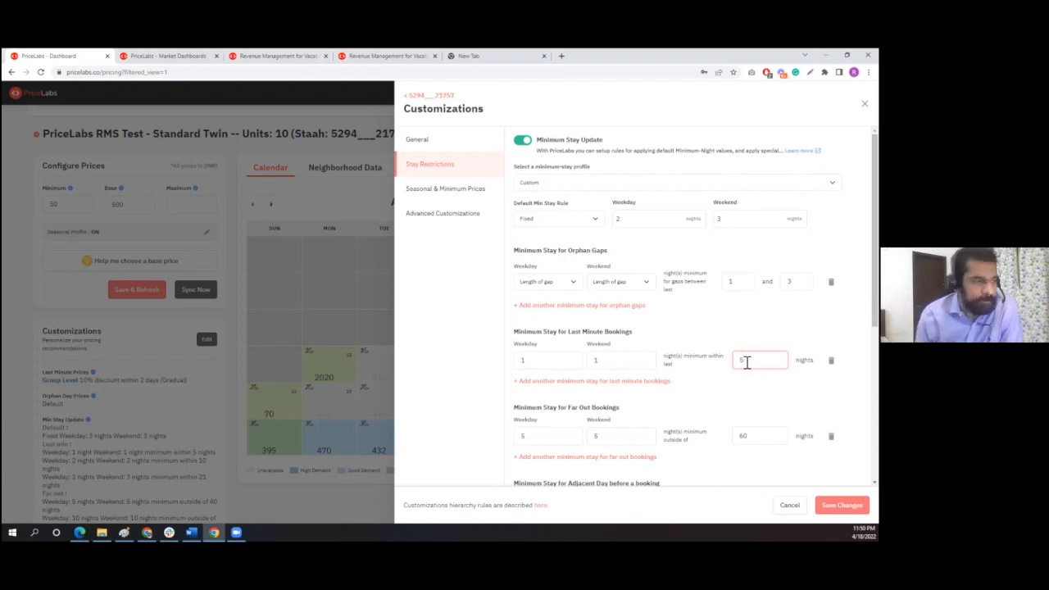
# Step: Add another far-out booking rule with a 7-night minimum for weekday and weekend outside of 90 nights
pyautogui.scroll(-1, 709, 465)
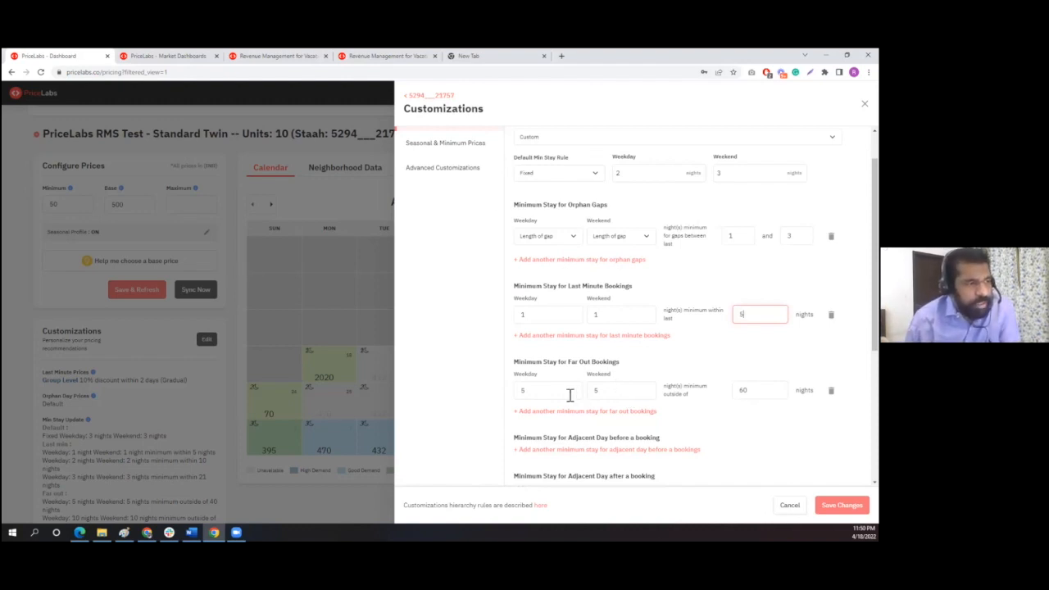
pyautogui.click(591, 411)
pyautogui.click(547, 427)
pyautogui.moveTo(546, 427); pyautogui.dragTo(446, 430)
pyautogui.write('7')
pyautogui.press('Tab')
pyautogui.write('7')
pyautogui.press('Tab')
pyautogui.write('90')
pyautogui.click(542, 433)
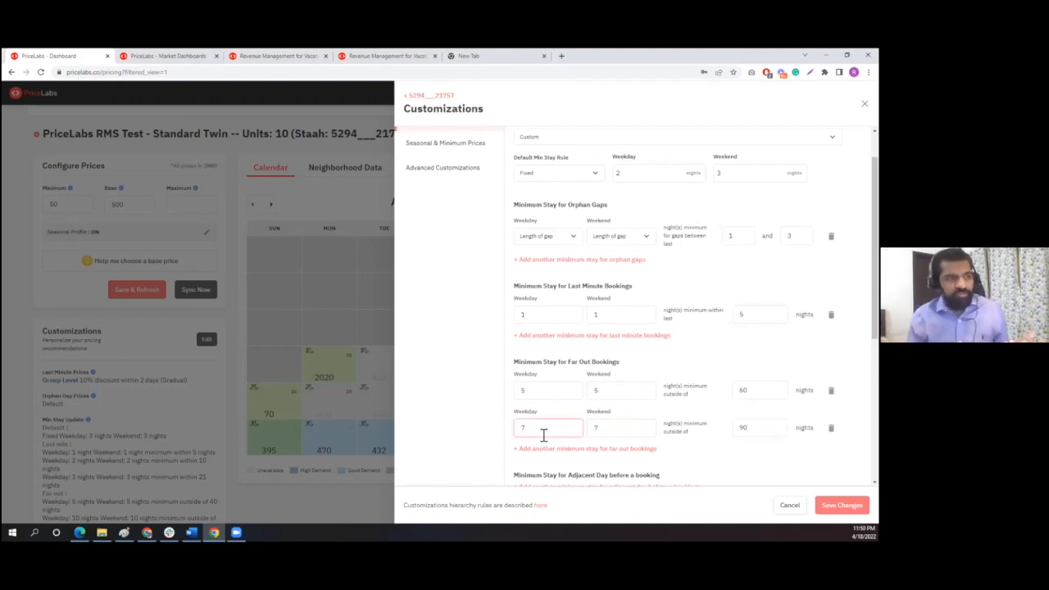
# Step: Set the 7-night far-out rule to apply outside of 180 nights
pyautogui.doubleClick(744, 428)
pyautogui.write('180')
pyautogui.click(734, 454)
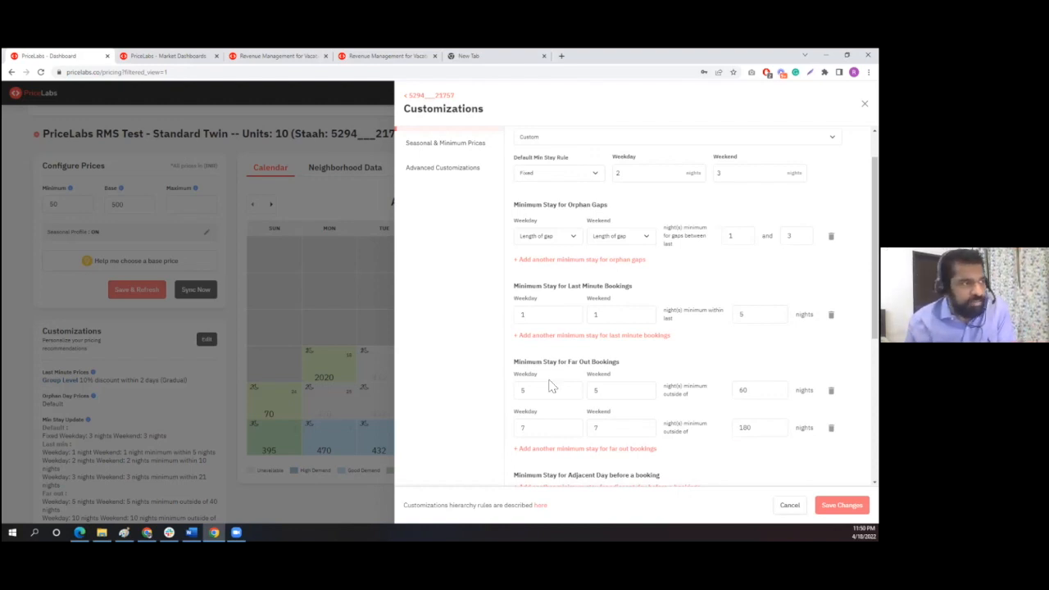
# Step: Set the upper limit of the orphan gap rule's gap length range to 5 nights
pyautogui.scroll(1, 557, 336)
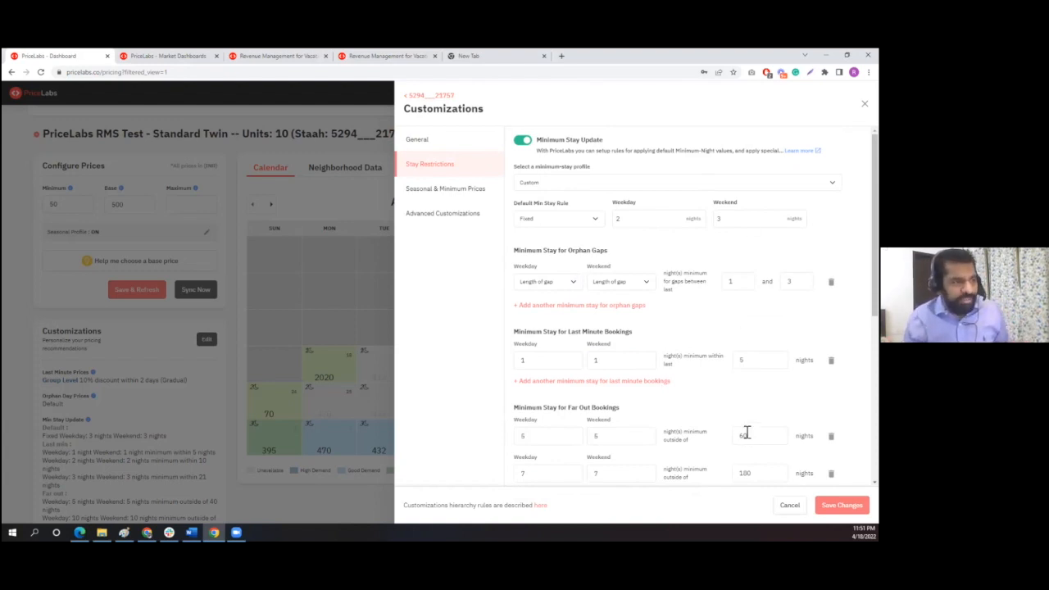
pyautogui.scroll(-1, 741, 430)
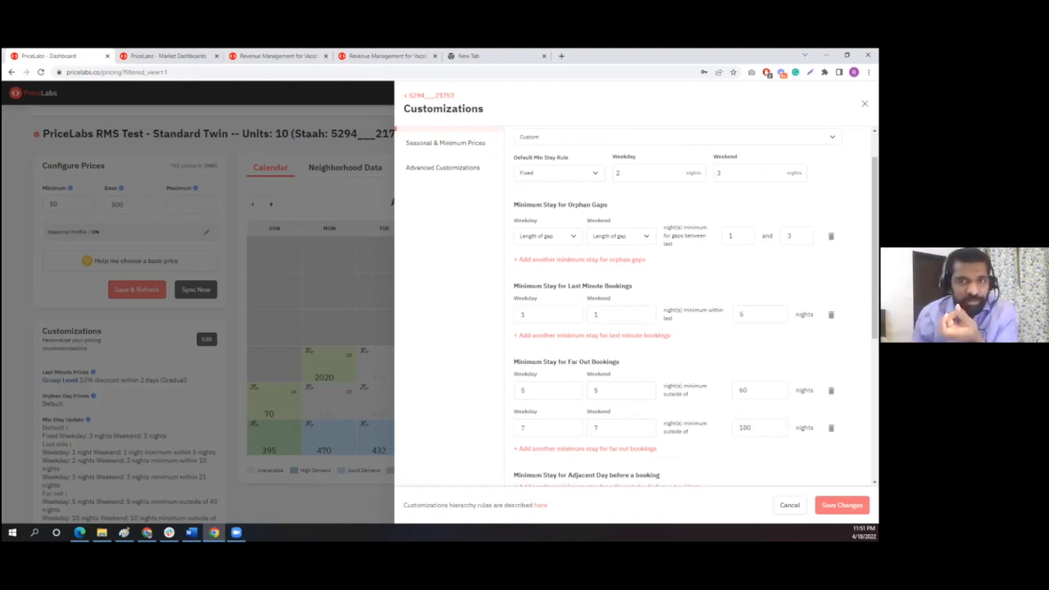
pyautogui.scroll(1, 635, 307)
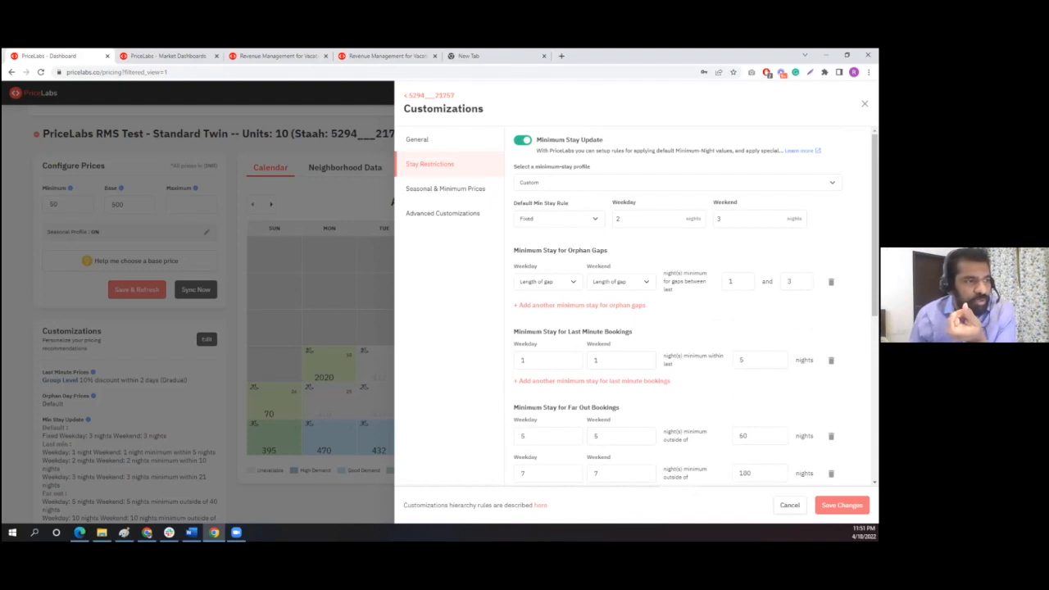
pyautogui.moveTo(525, 251); pyautogui.dragTo(600, 251)
pyautogui.click(605, 251)
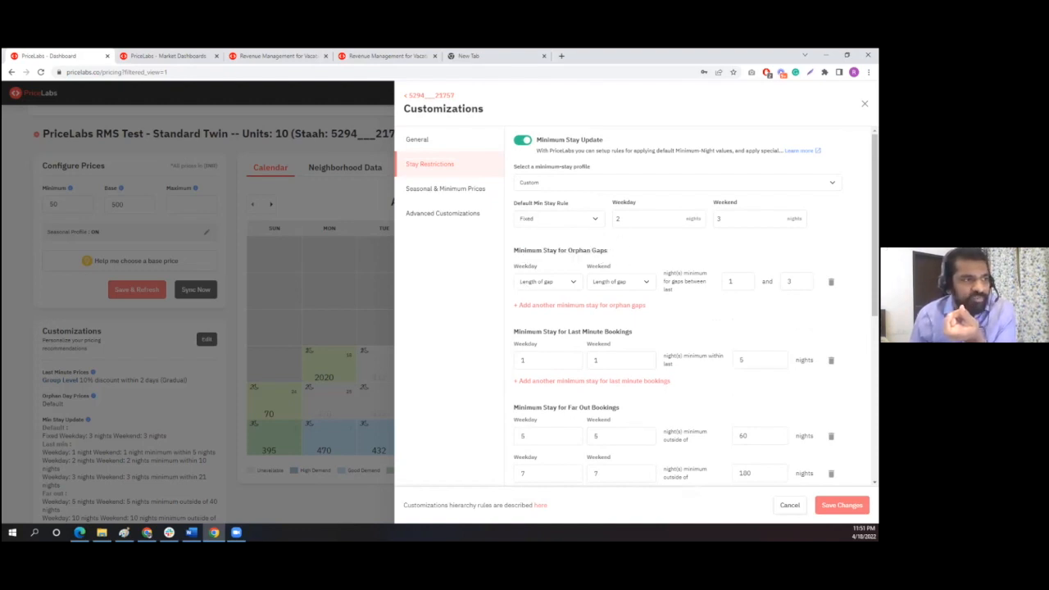
pyautogui.click(727, 284)
pyautogui.press('Tab')
pyautogui.write('5')
pyautogui.click(727, 324)
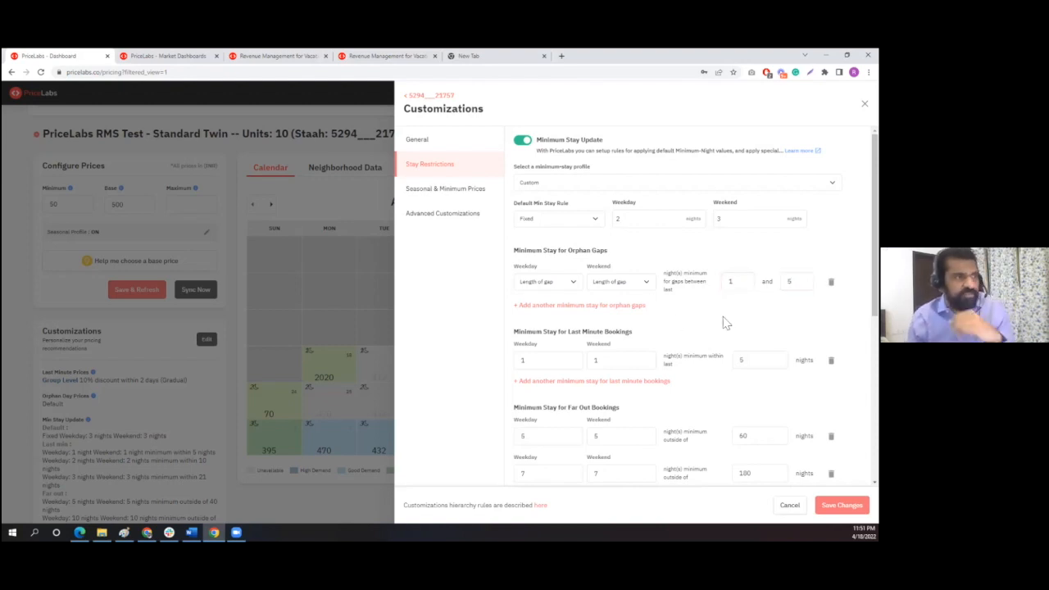
# Step: Keep the orphan gap weekday minimum at Length of gap and set the weekend minimum to Length of gap - 1
pyautogui.click(542, 285)
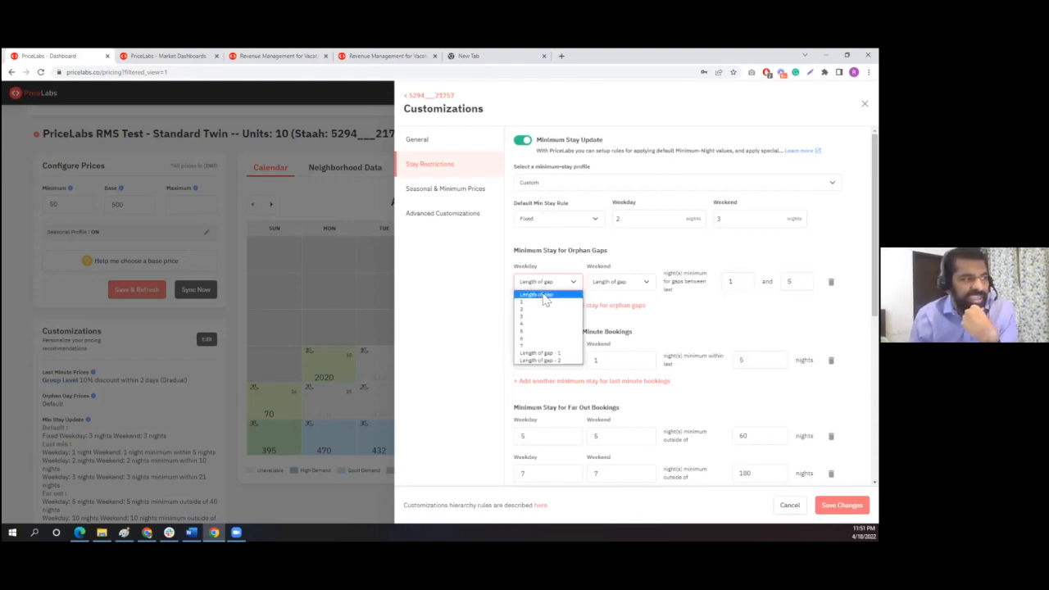
pyautogui.click(545, 296)
pyautogui.click(616, 282)
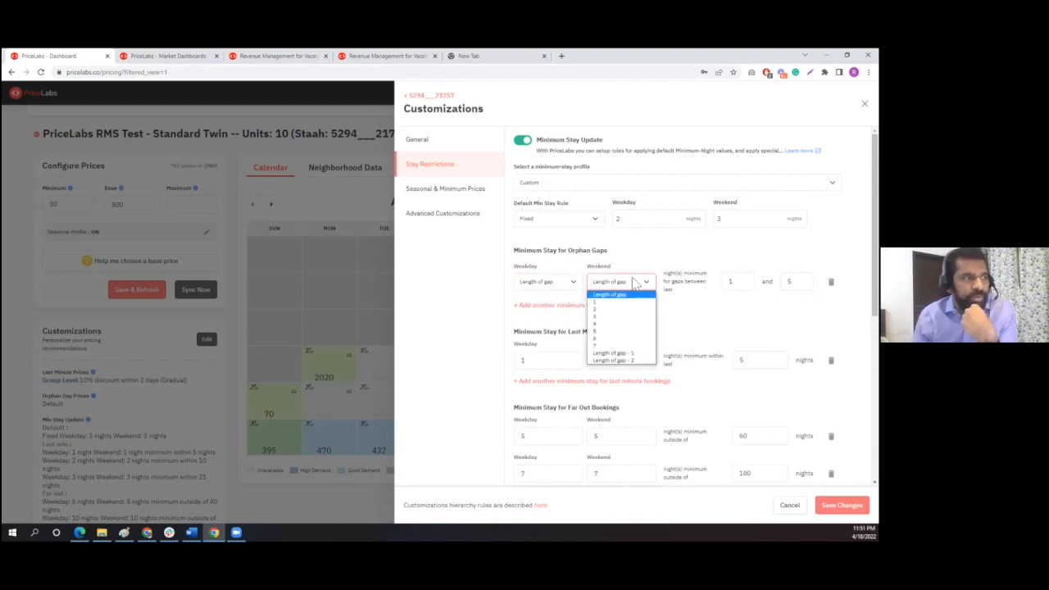
pyautogui.click(618, 296)
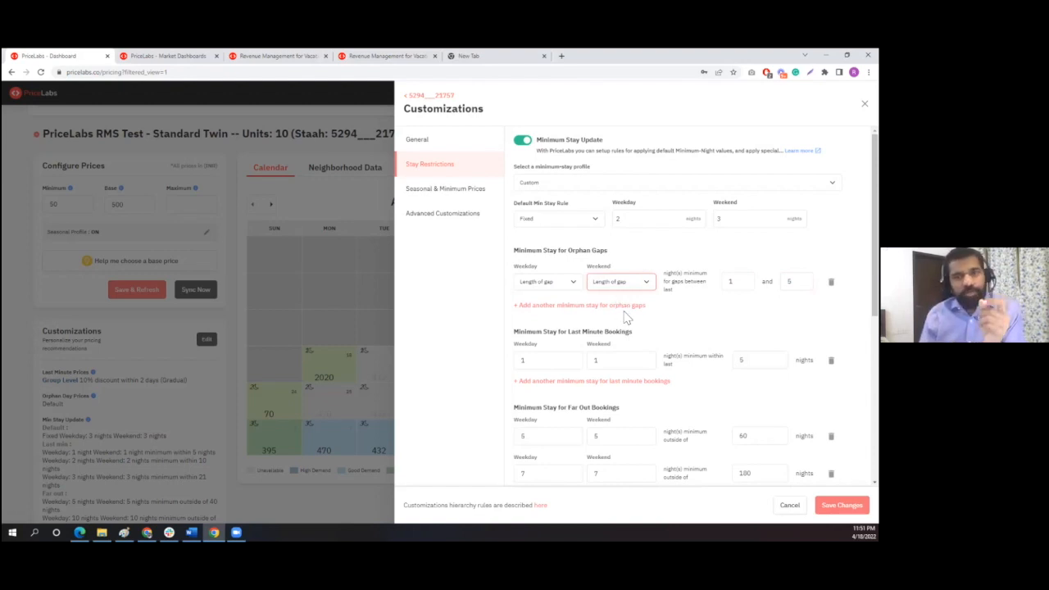
pyautogui.click(633, 285)
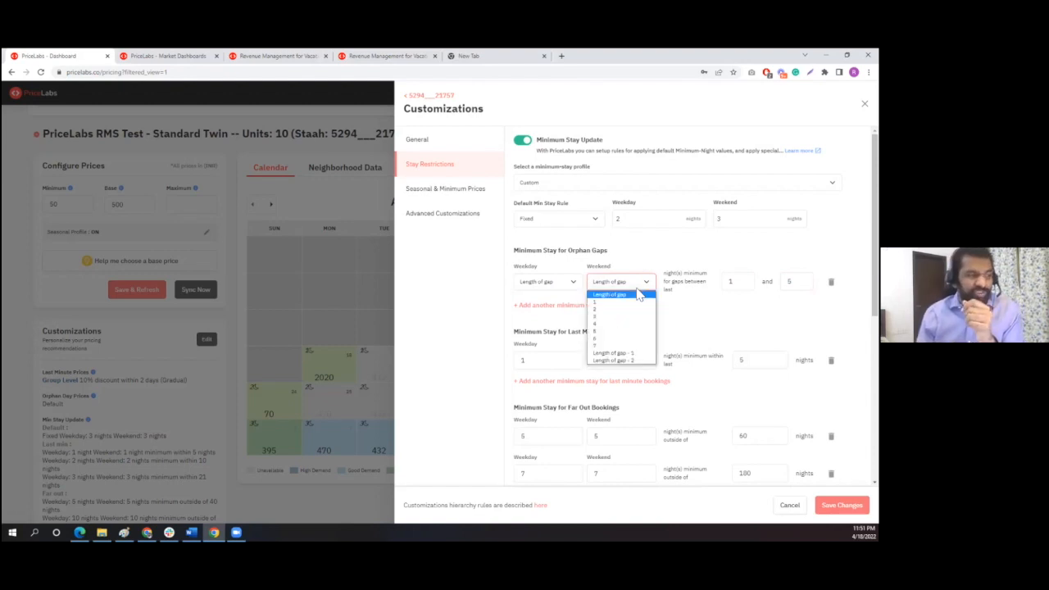
pyautogui.click(629, 353)
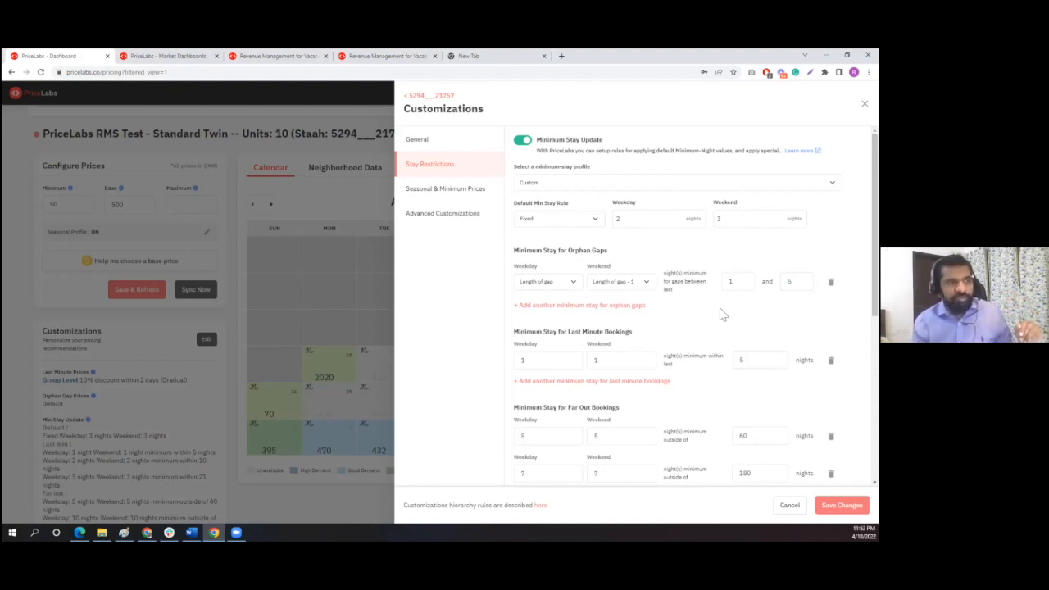
# Step: Review the configured orphan gap, last-minute and far-out minimum stay rules
pyautogui.moveTo(554, 252); pyautogui.dragTo(620, 260)
pyautogui.click(667, 264)
pyautogui.scroll(-1, 624, 382)
pyautogui.moveTo(624, 287); pyautogui.dragTo(647, 289)
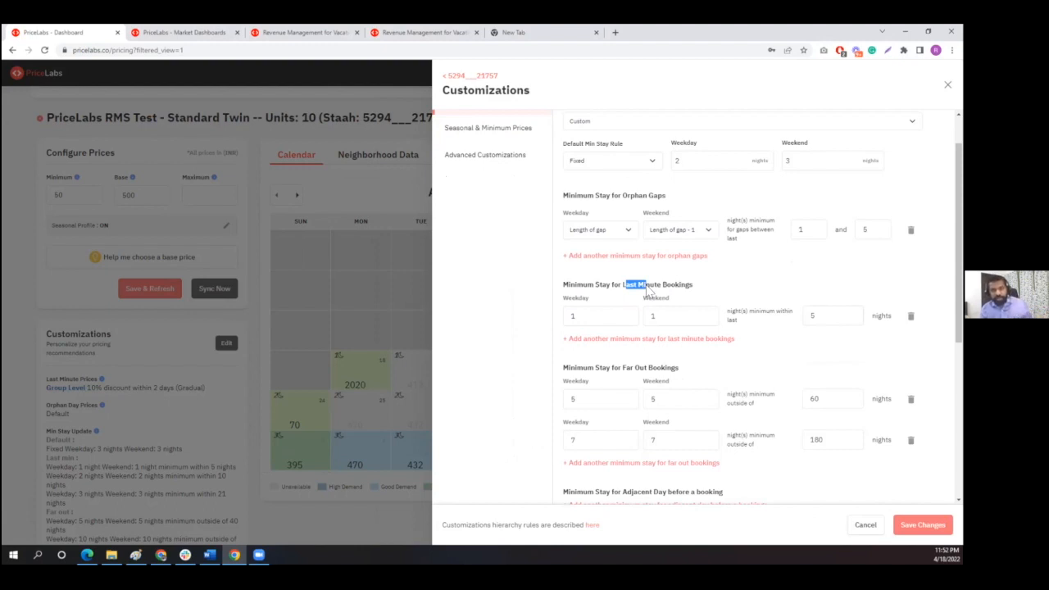
pyautogui.scroll(-1, 649, 291)
pyautogui.click(623, 326)
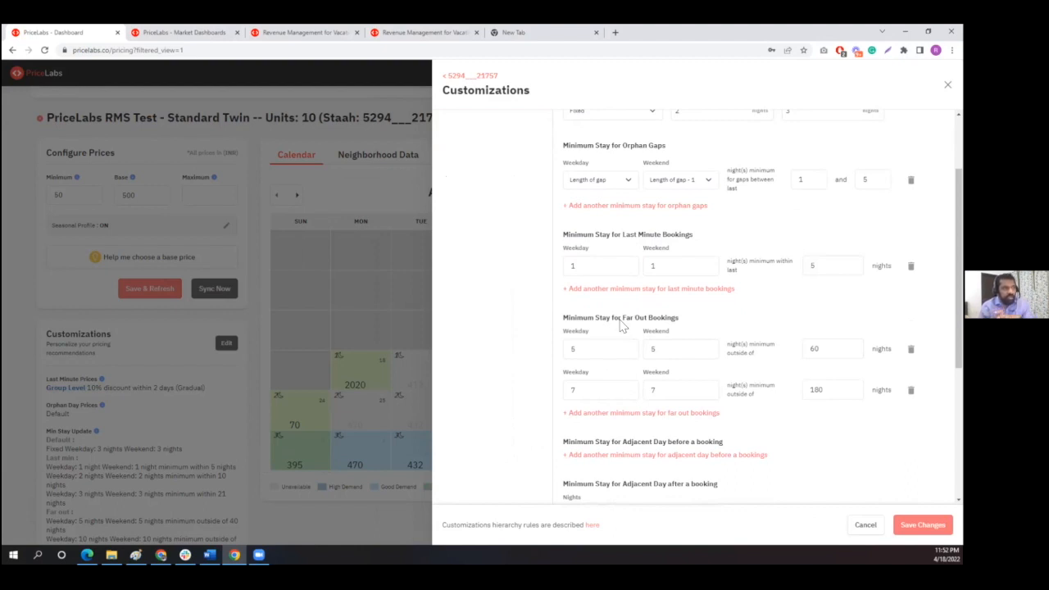
pyautogui.scroll(3, 622, 326)
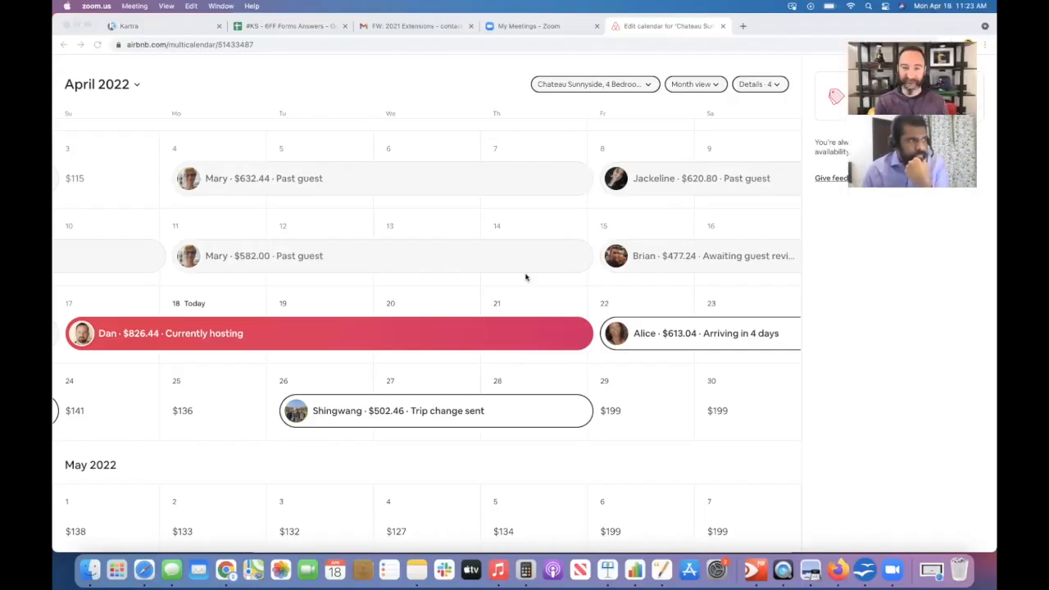
pyautogui.click(422, 87)
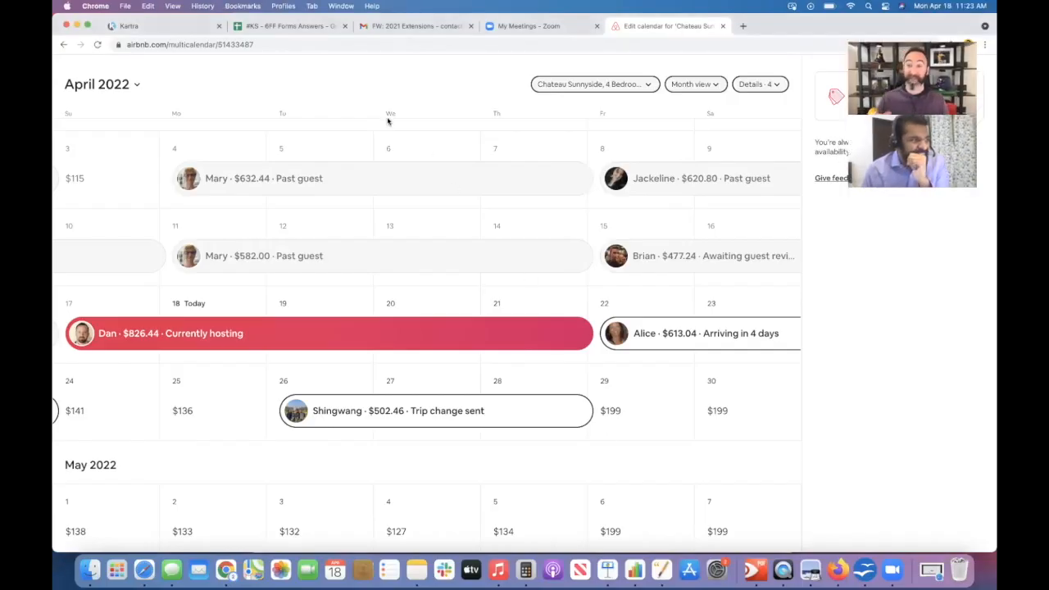